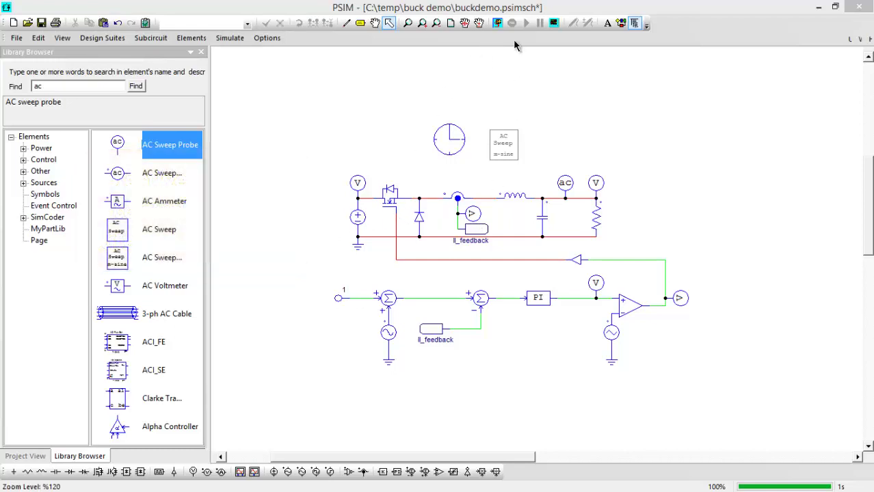
# Run the closed-loop buck simulation and view the iL_closed and V_closed waveforms in Simview.
pyautogui.click(525, 23)
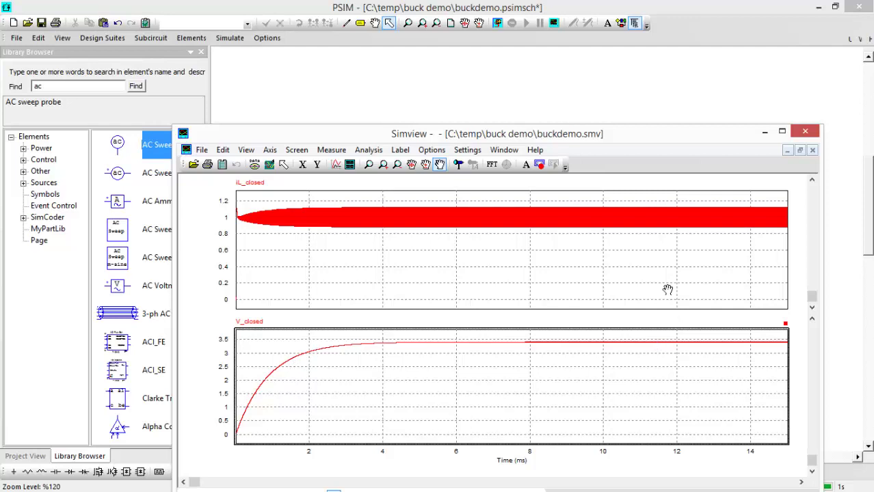
# Review the AC Sweep element's and the perturbing sine source's parameters on the buck schematic.
pyautogui.click(644, 88)
pyautogui.doubleClick(506, 144)
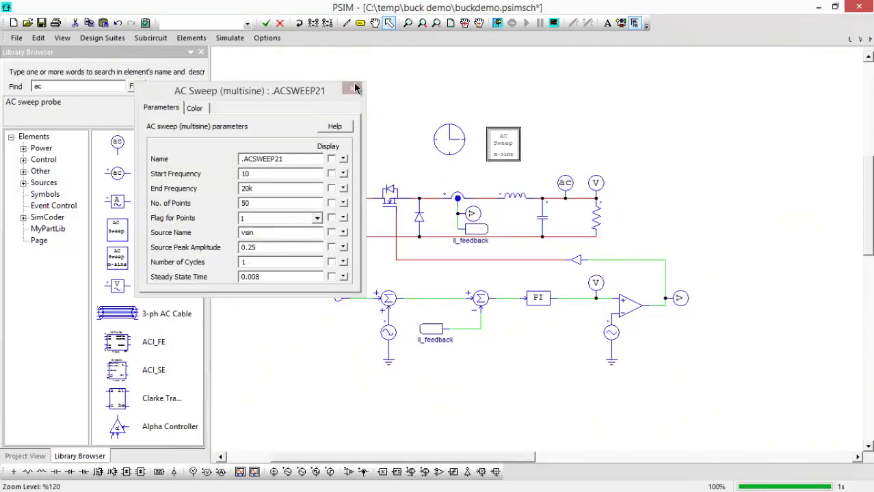
pyautogui.click(352, 89)
pyautogui.doubleClick(384, 335)
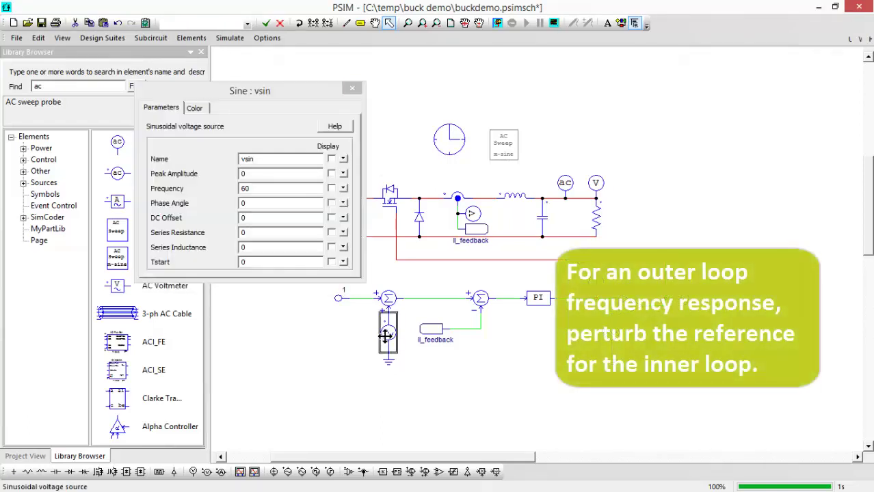
pyautogui.click(351, 87)
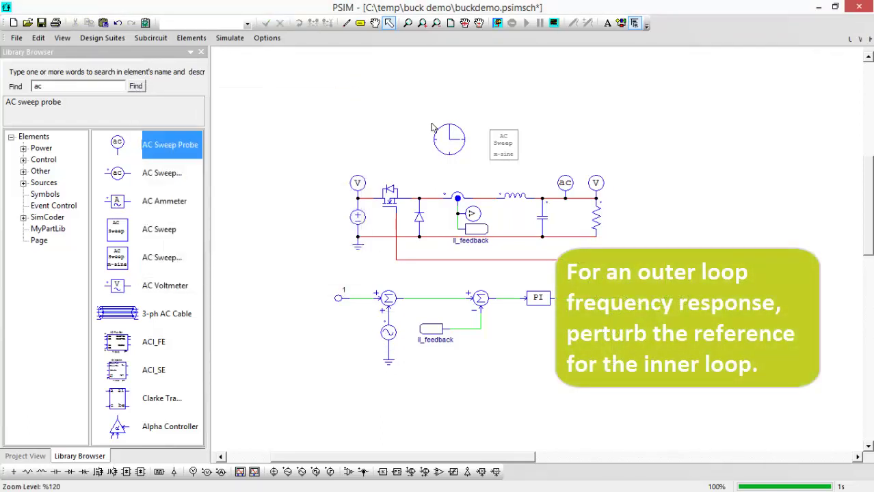
# Run the AC sweep to produce the amp(Vo2) and phase(Vo2) Bode plots.
pyautogui.click(502, 145)
pyautogui.click(496, 23)
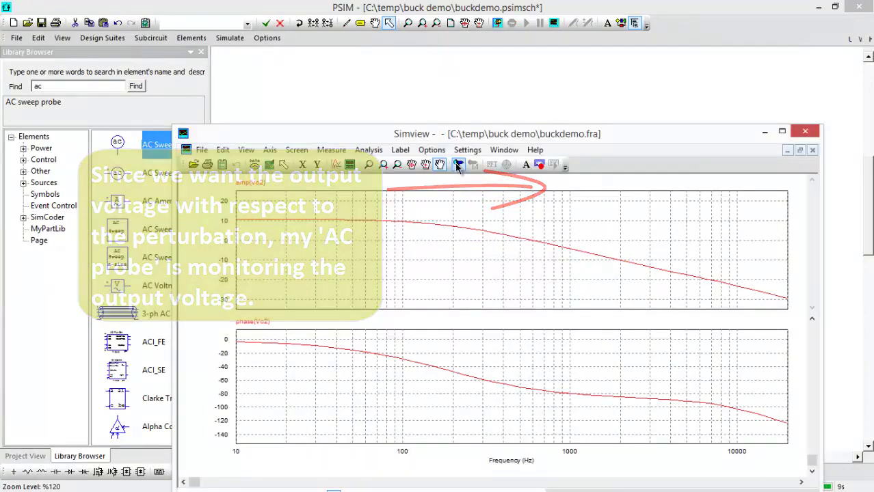
pyautogui.moveTo(456, 134); pyautogui.dragTo(452, 48)
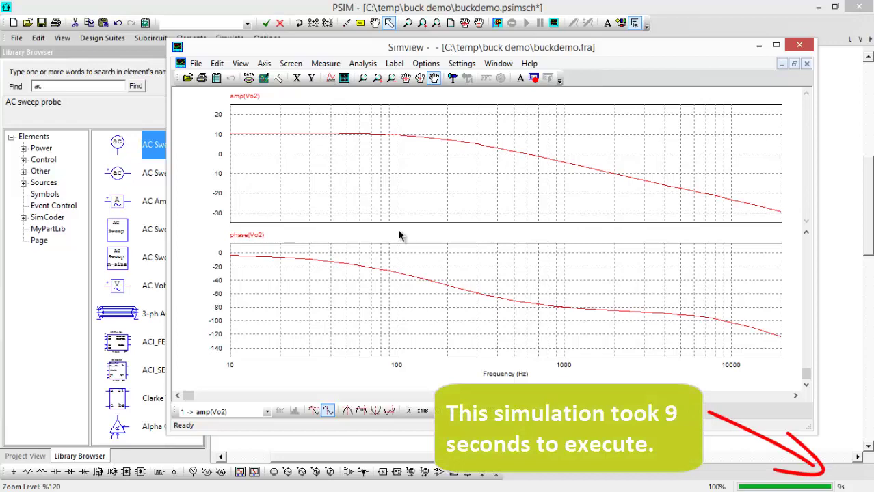
# Save the Simview results as the text file voltageloop.fra, overwriting the existing one.
pyautogui.click(194, 63)
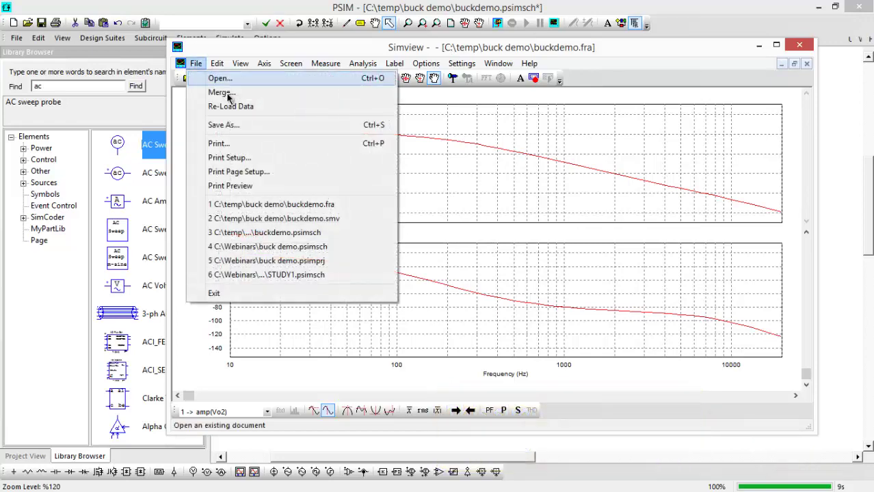
pyautogui.click(244, 125)
pyautogui.click(342, 443)
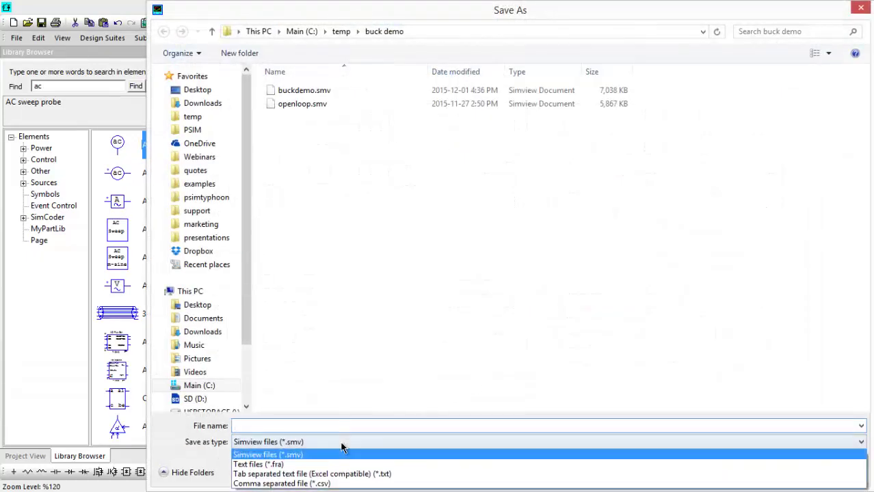
pyautogui.click(335, 464)
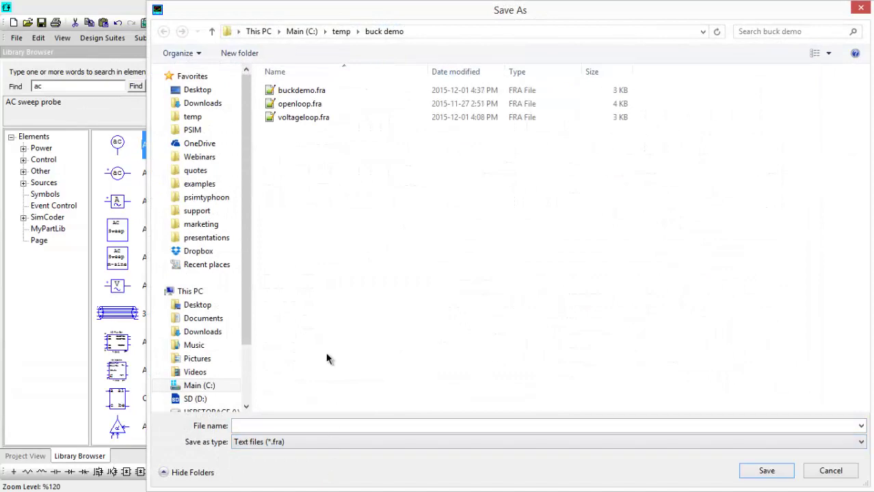
pyautogui.click(301, 118)
pyautogui.click(755, 472)
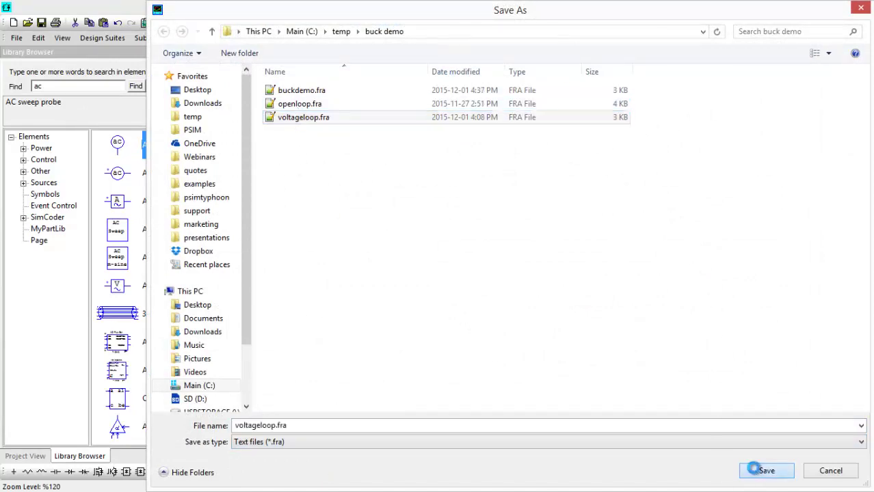
pyautogui.click(456, 253)
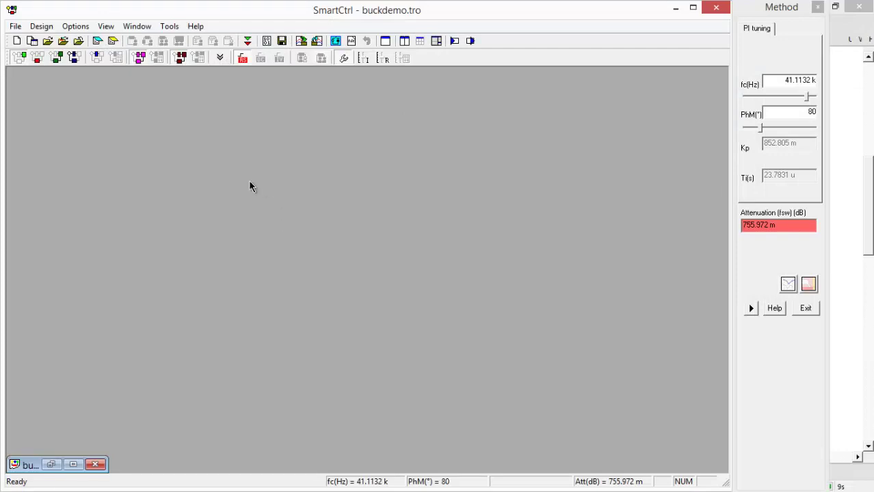
# Start a new SmartCtrl design that imports voltageloop.fra as a voltage-mode controlled plant.
pyautogui.click(33, 41)
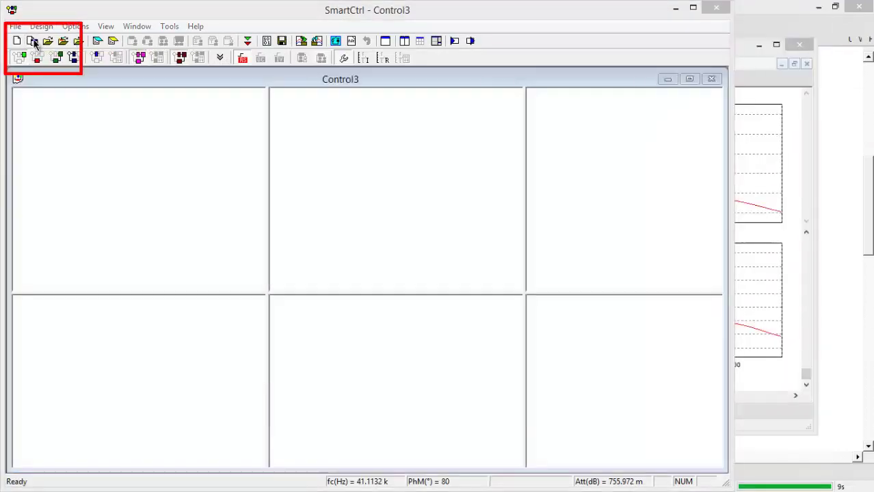
pyautogui.click(224, 350)
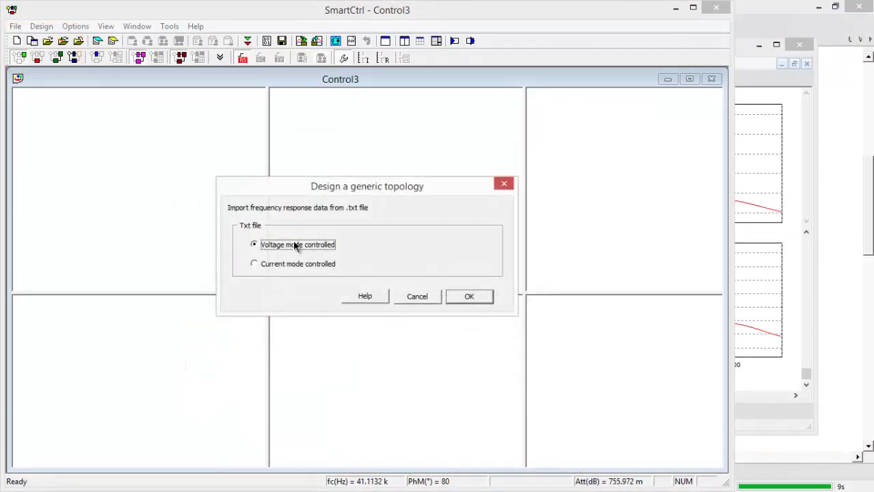
pyautogui.click(479, 296)
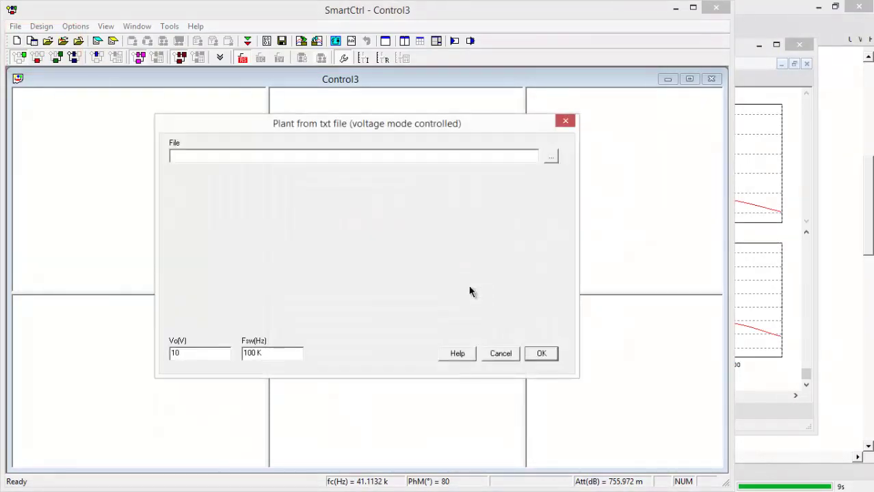
pyautogui.click(550, 156)
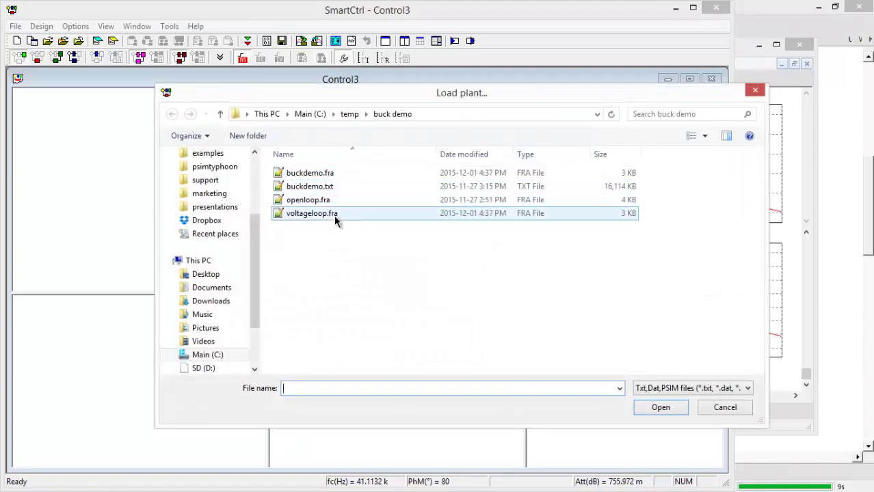
pyautogui.click(334, 217)
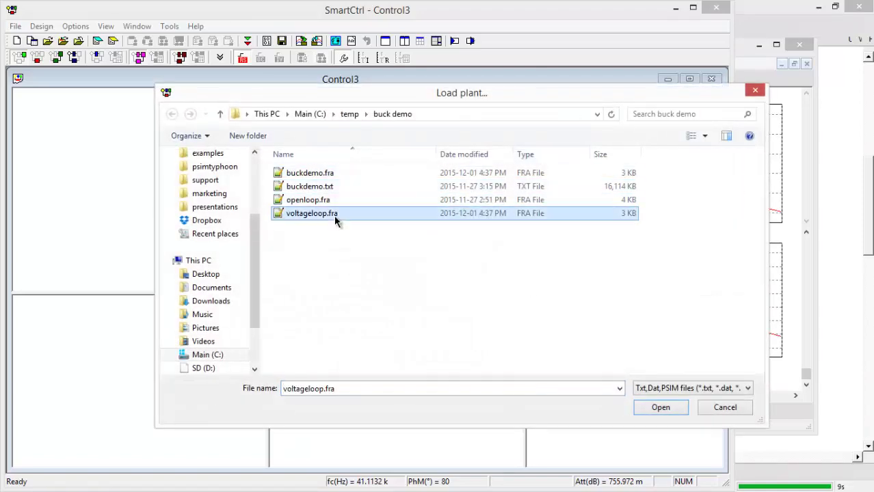
pyautogui.click(661, 408)
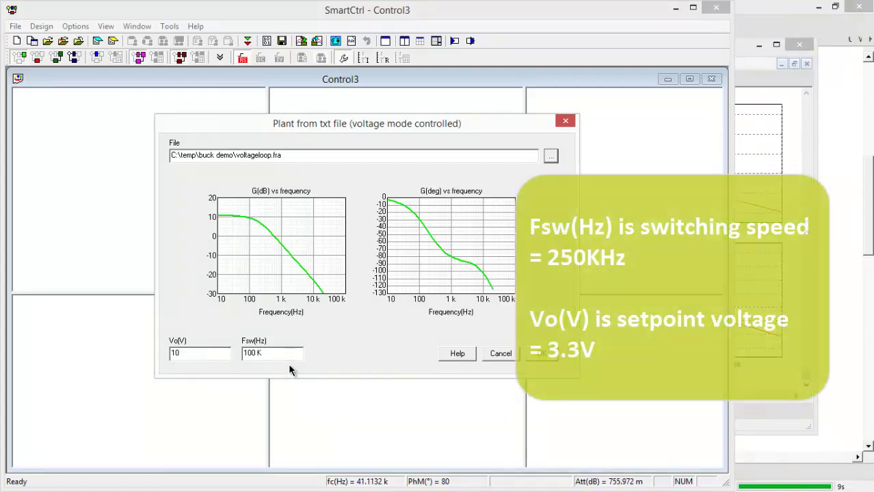
# Set the plant's switching frequency Fsw(Hz) to 250k.
pyautogui.click(290, 355)
pyautogui.hotkey('shift', 'Home')
pyautogui.write('250')
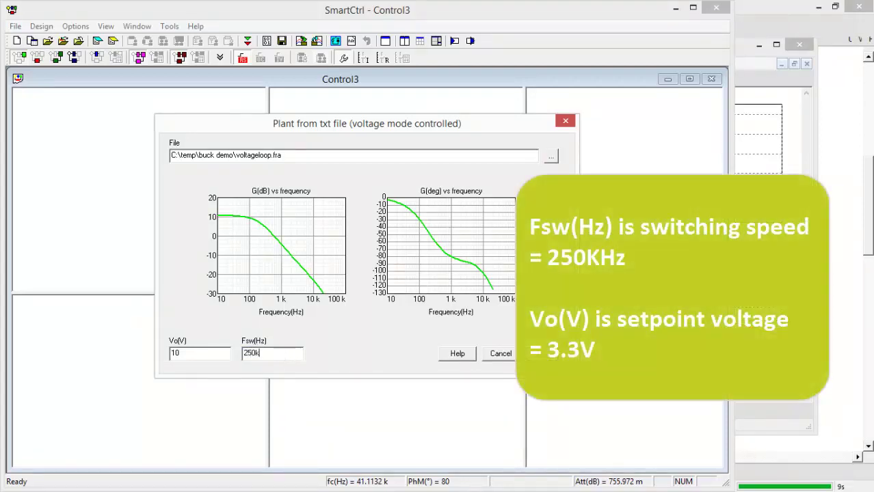
pyautogui.click(188, 350)
# Choose an embedded voltage-divider sensor and the PI_unatt compensator.
pyautogui.click(546, 353)
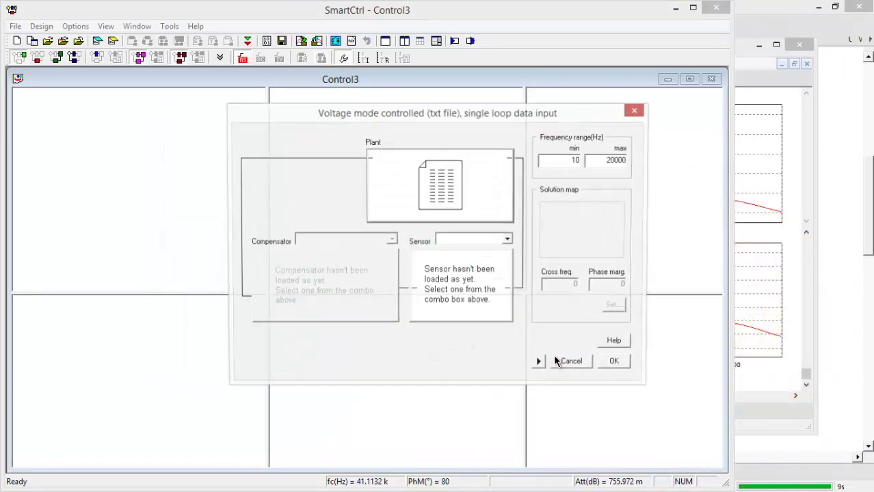
pyautogui.click(508, 239)
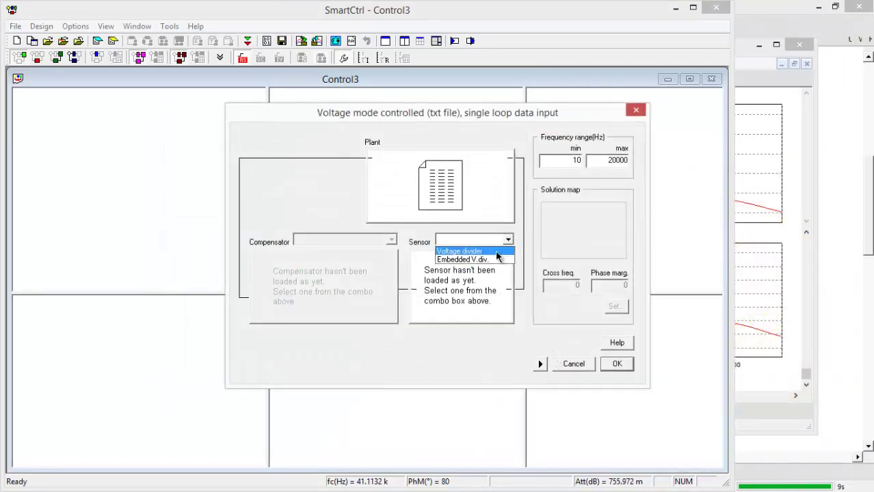
pyautogui.click(492, 260)
pyautogui.click(391, 240)
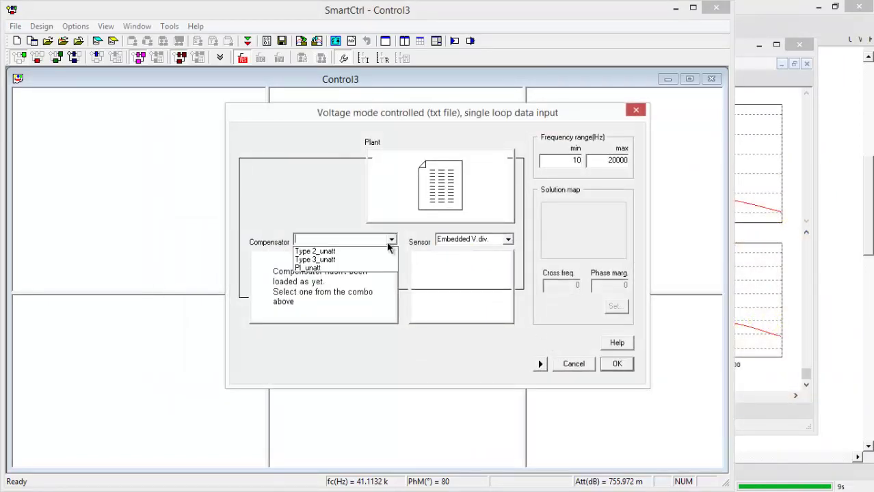
pyautogui.click(319, 268)
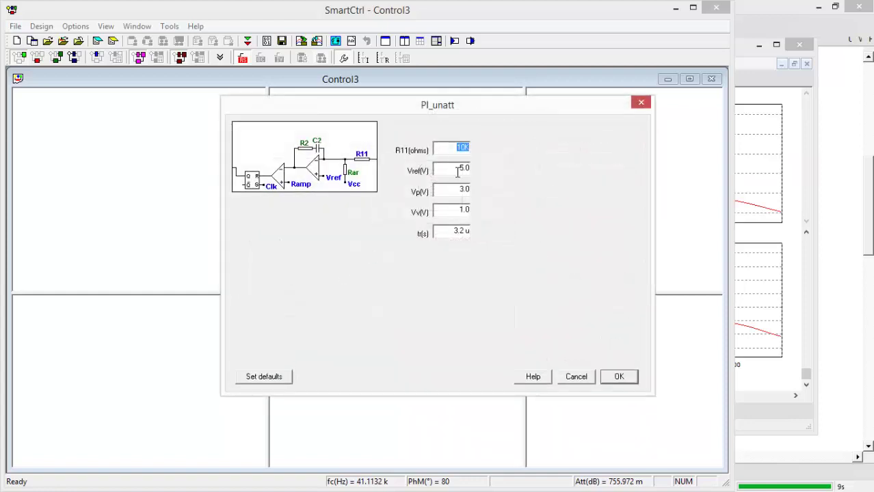
# Enter Vref 1, ramp Vp 1, Vv 0 and tr 3.96u for the PI_unatt compensator.
pyautogui.press('Tab')
pyautogui.write('1')
pyautogui.click(454, 192)
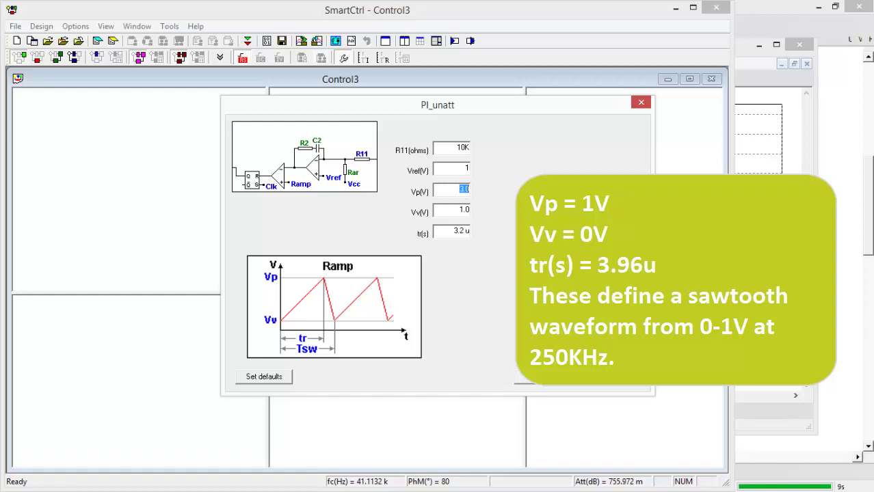
pyautogui.write('1')
pyautogui.moveTo(451, 211); pyautogui.dragTo(514, 209)
pyautogui.write('0')
pyautogui.moveTo(448, 230); pyautogui.dragTo(471, 231)
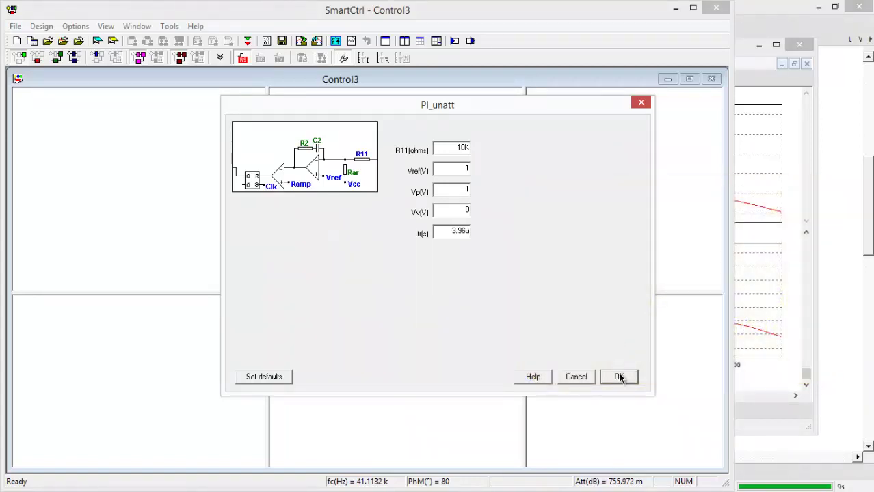
# Pick fc 8.71 kHz with 70.67° phase margin, giving Kp 12.2975 and Ti 102.86u.
pyautogui.click(620, 377)
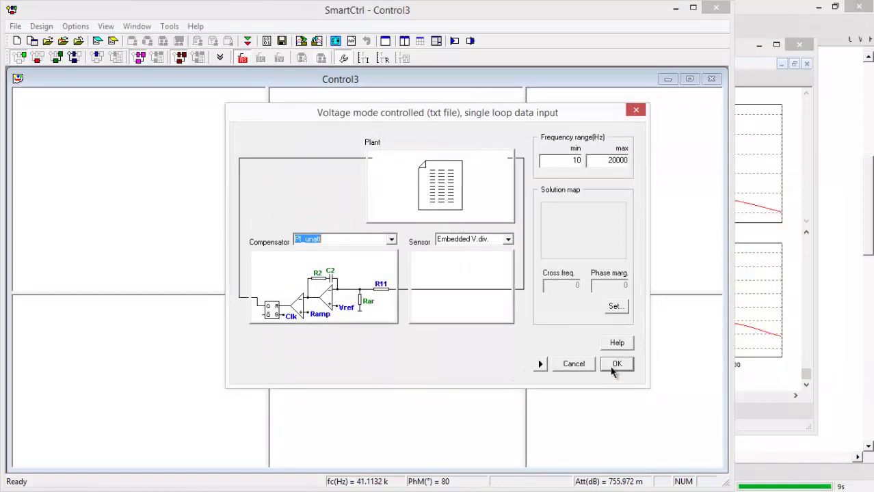
pyautogui.click(616, 307)
pyautogui.click(442, 277)
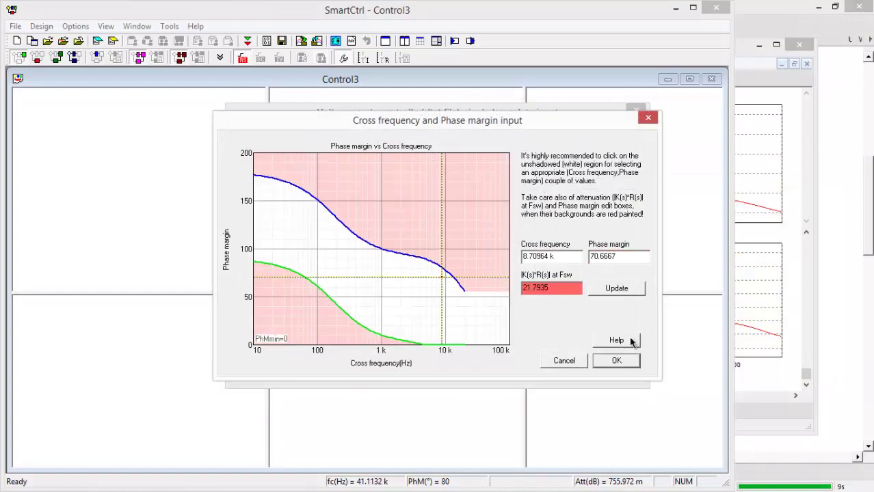
pyautogui.click(629, 361)
pyautogui.click(629, 361)
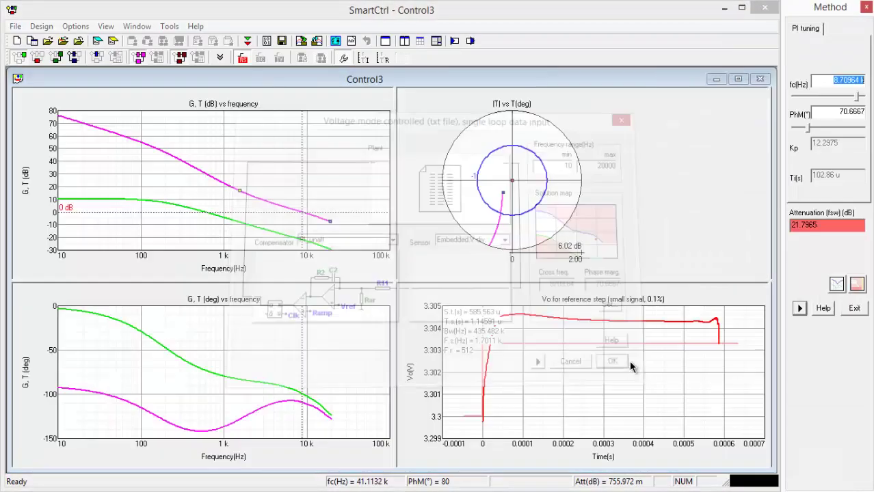
pyautogui.moveTo(702, 265); pyautogui.dragTo(572, 420)
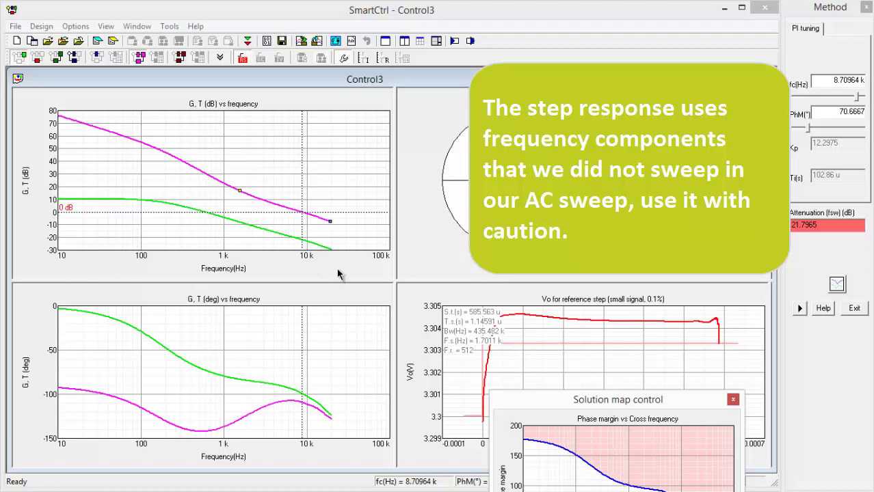
# Bring the solution map into view and show CL curves beside G and T.
pyautogui.moveTo(644, 418); pyautogui.dragTo(649, 296)
pyautogui.click(180, 57)
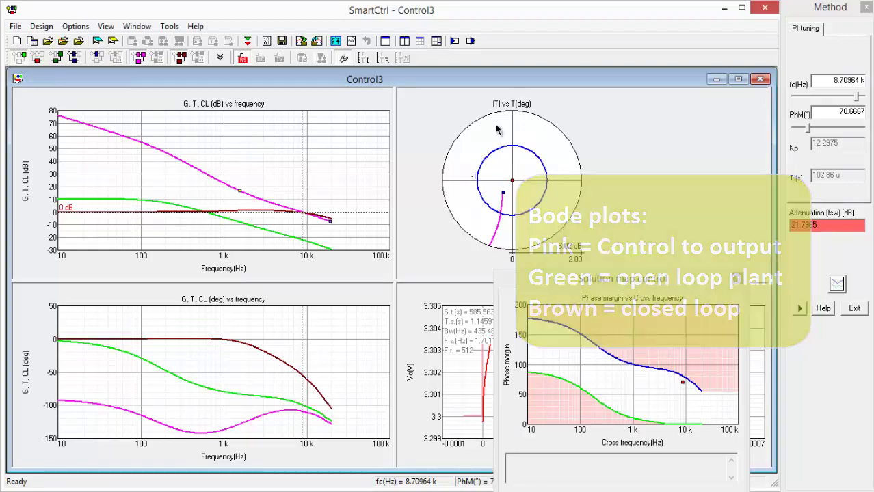
# Step along the margin curve from about 6.4 kHz down to 5.00136 kHz with 85.56° margin.
pyautogui.click(681, 380)
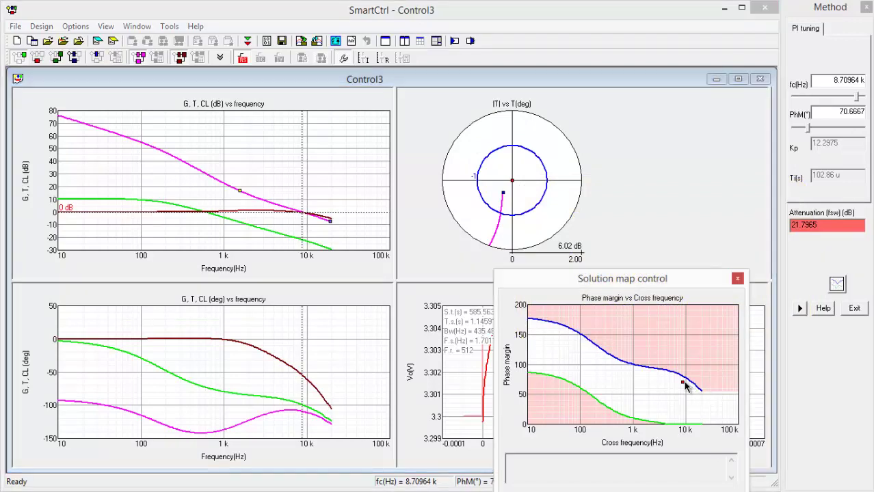
pyautogui.moveTo(680, 378); pyautogui.dragTo(675, 375)
pyautogui.click(675, 375)
pyautogui.click(675, 375)
pyautogui.click(675, 375)
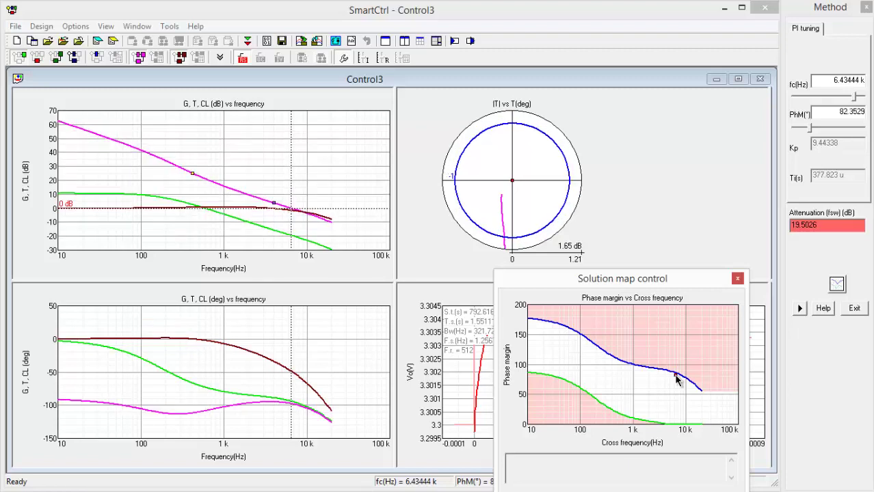
pyautogui.click(673, 376)
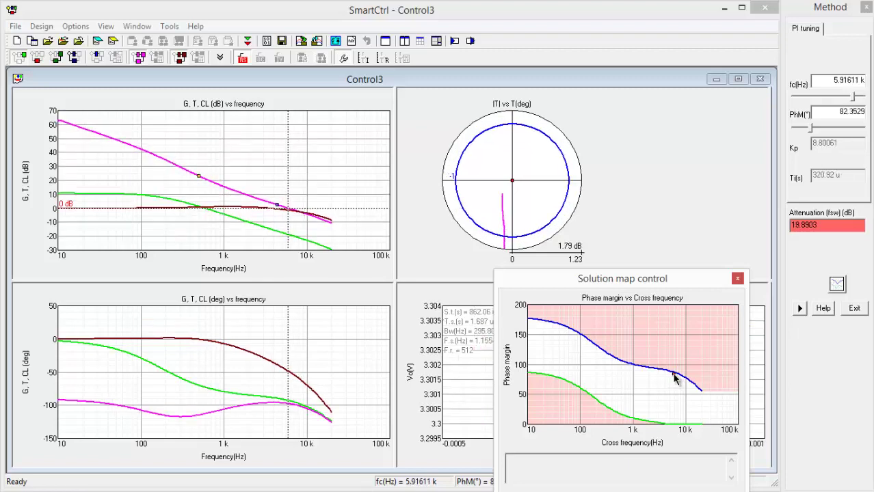
pyautogui.click(672, 376)
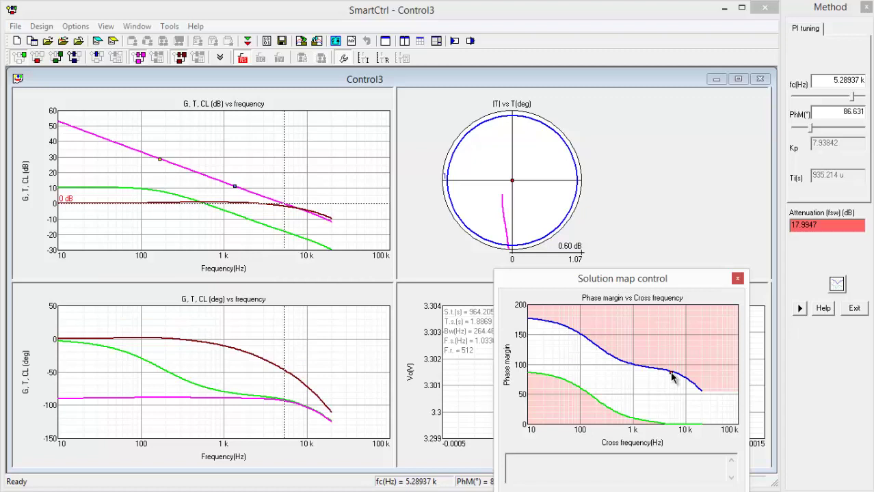
pyautogui.click(673, 376)
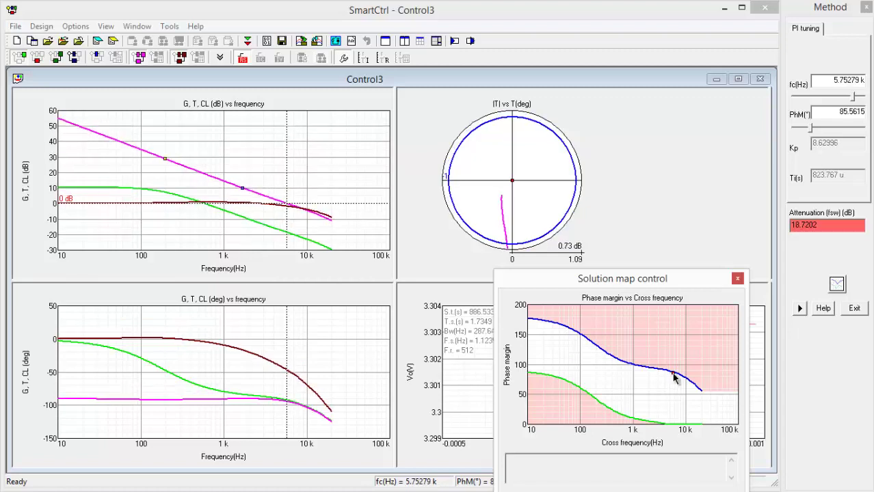
pyautogui.click(672, 374)
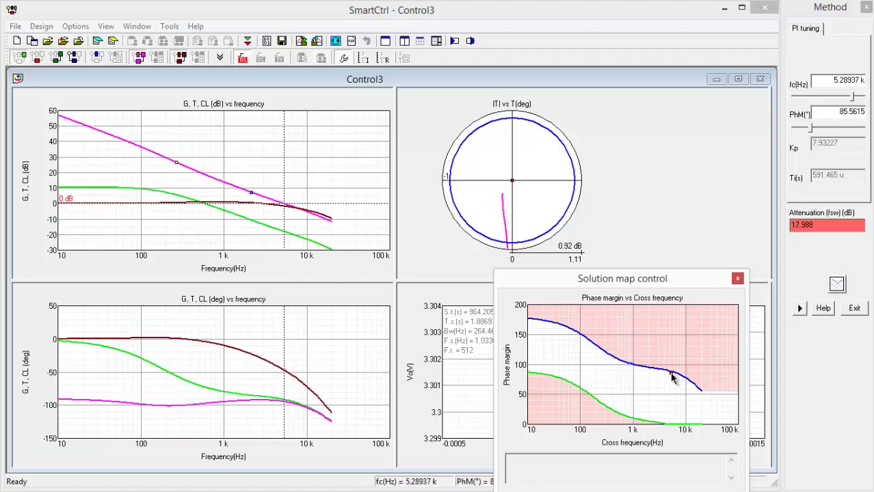
pyautogui.click(670, 374)
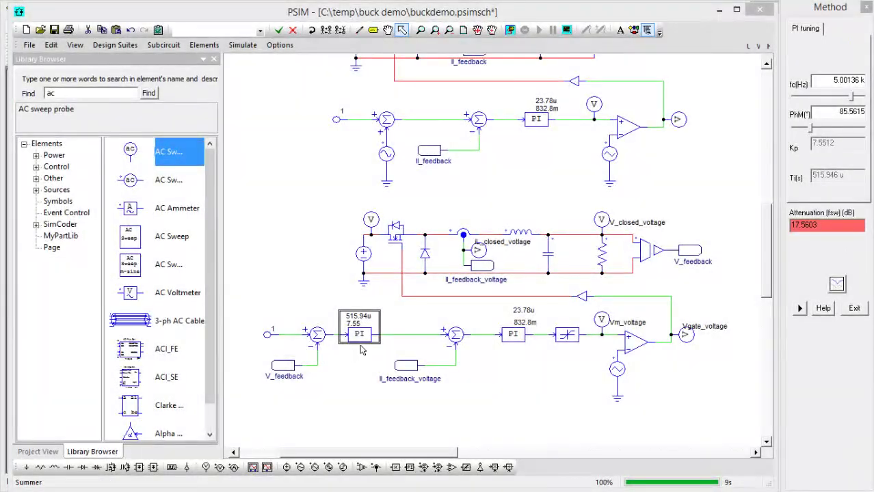
# Check the voltage sensor's 1/3.3 gain and the outer PI's gain 7.55, Ti 515.94u.
pyautogui.click(367, 345)
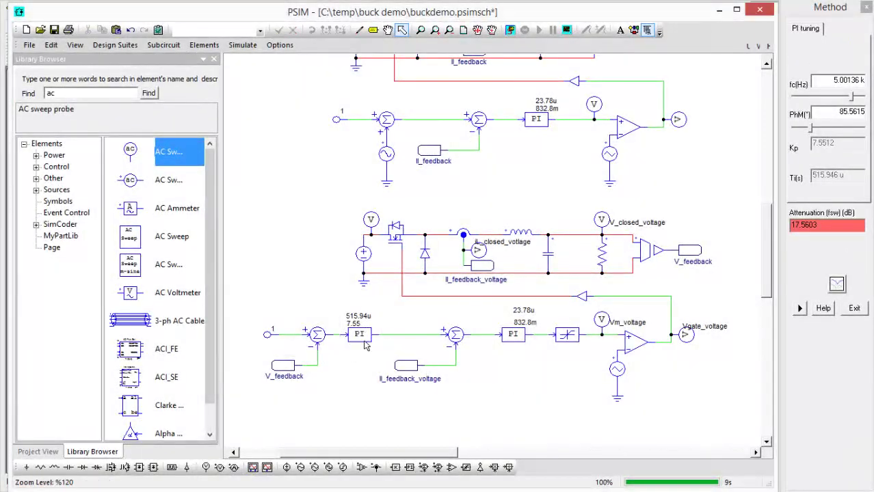
pyautogui.doubleClick(645, 251)
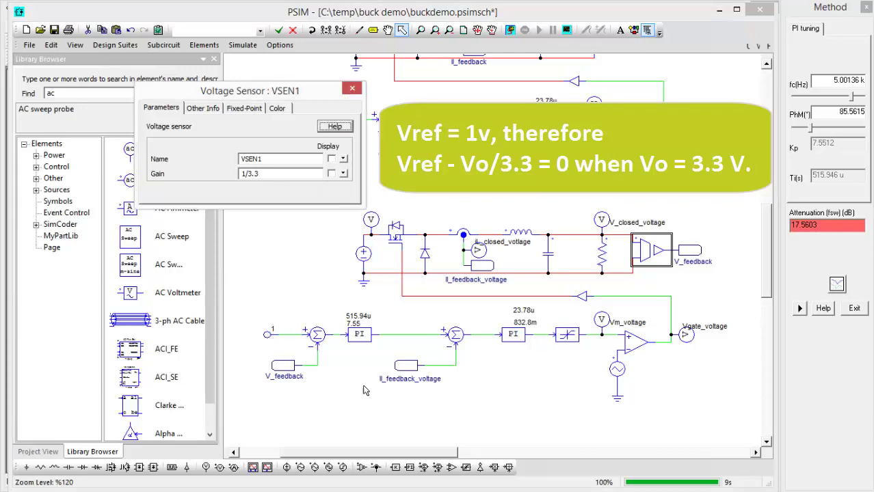
pyautogui.click(360, 323)
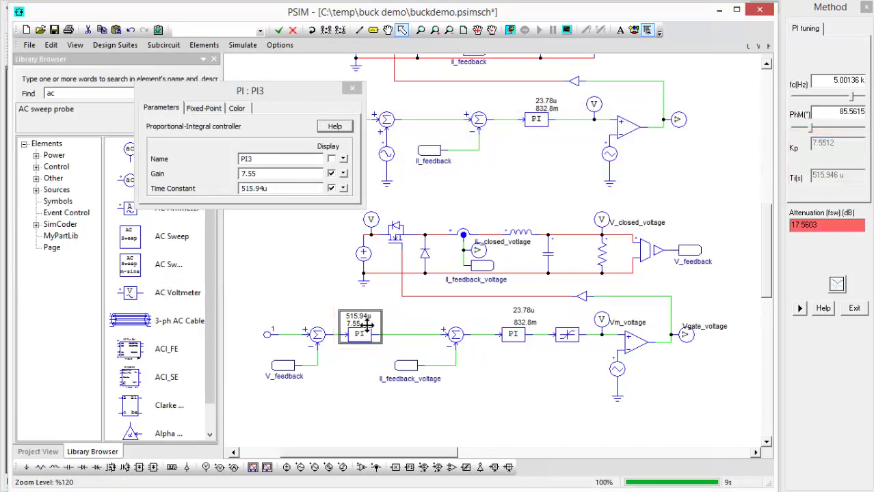
pyautogui.click(351, 87)
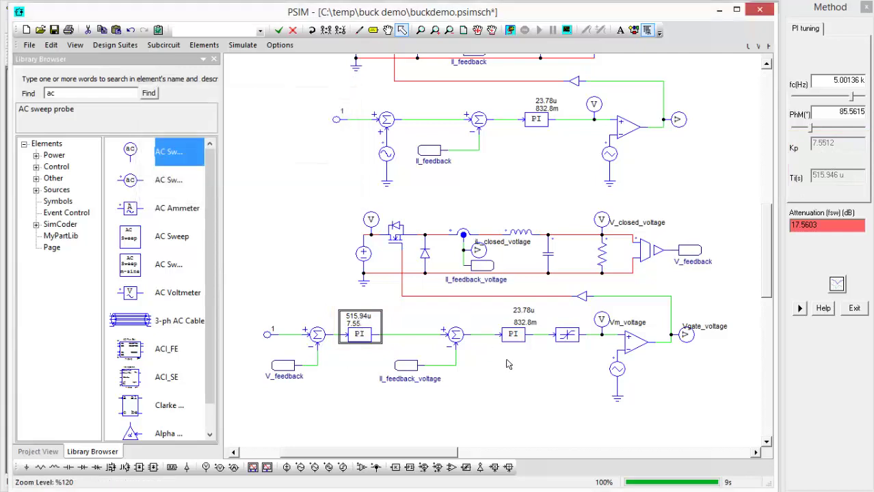
# Inspect the inner PI's 832.8m label, then run the cascaded buck simulation.
pyautogui.scroll(5, 536, 147)
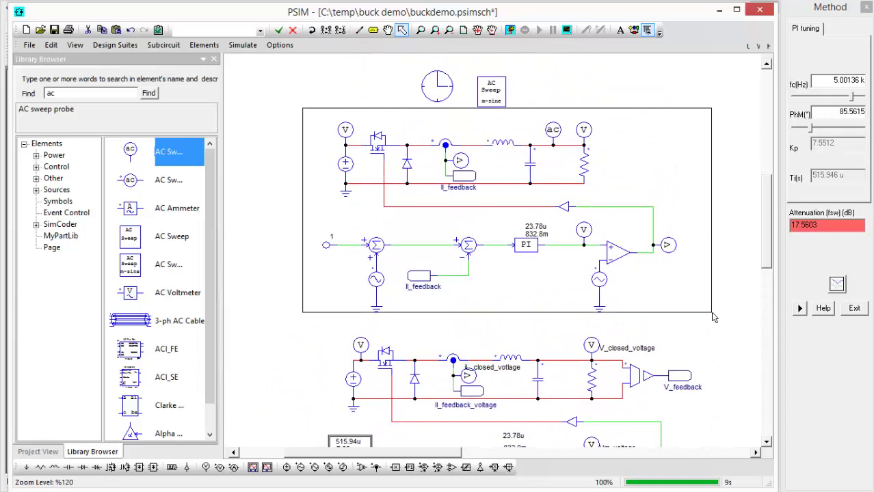
pyautogui.scroll(-5, 479, 307)
pyautogui.click(490, 313)
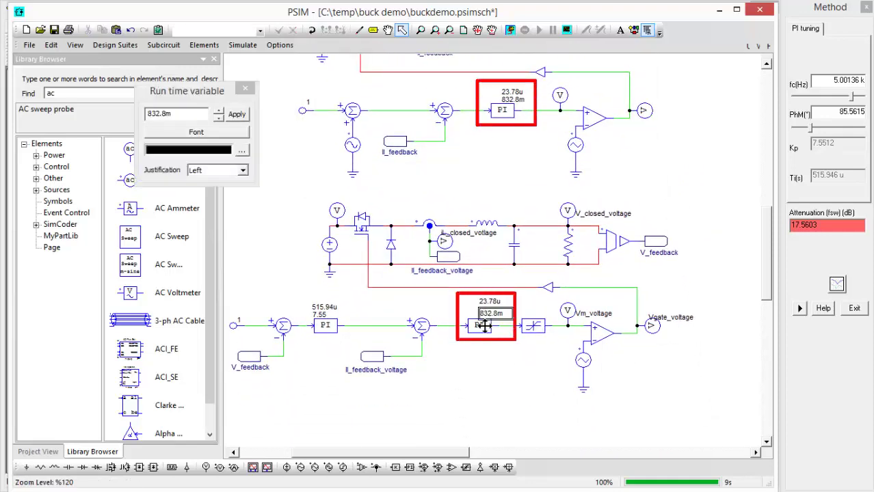
pyautogui.click(246, 89)
pyautogui.scroll(5, 506, 137)
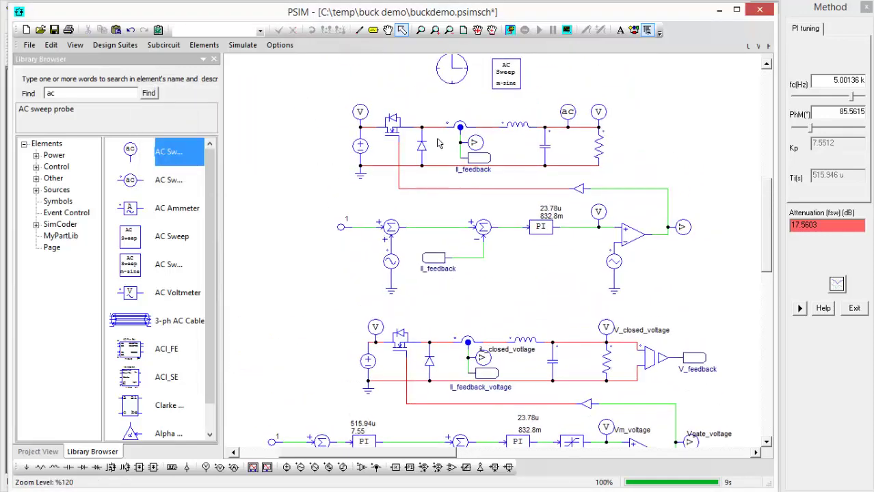
pyautogui.click(506, 77)
pyautogui.scroll(-3, 301, 219)
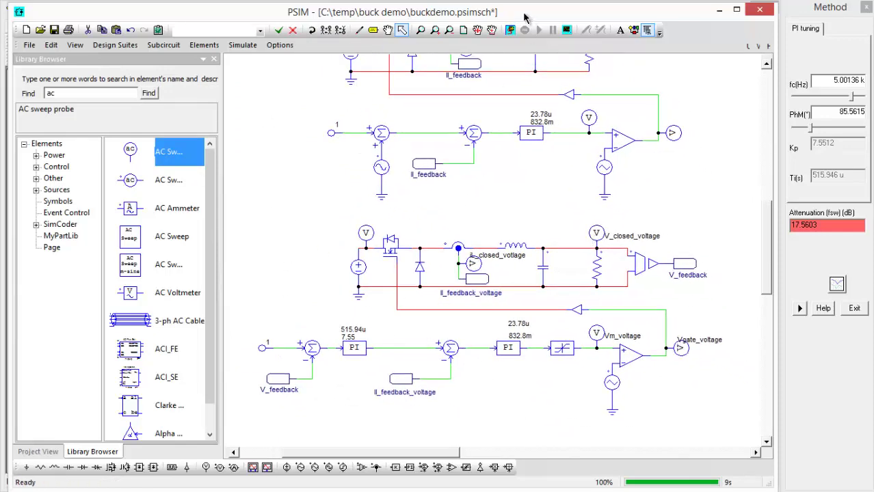
pyautogui.click(510, 30)
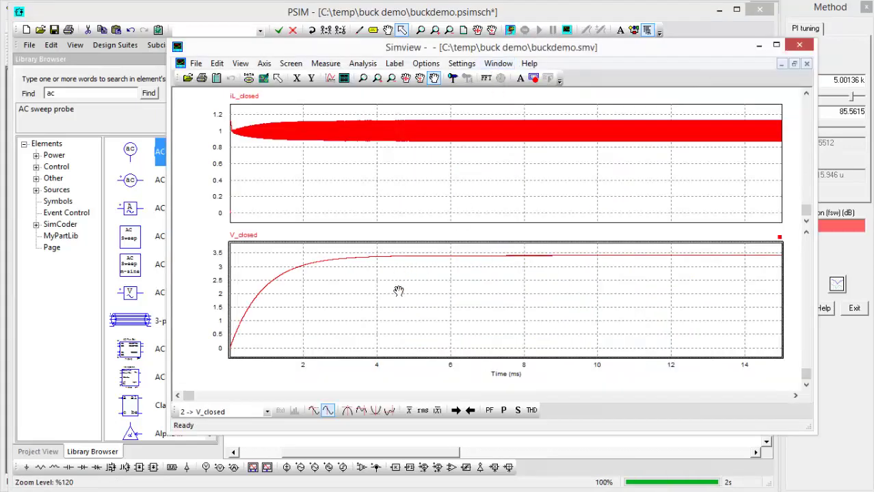
# Overlay iL_closed_voltage on the top iL_closed plot.
pyautogui.click(307, 188)
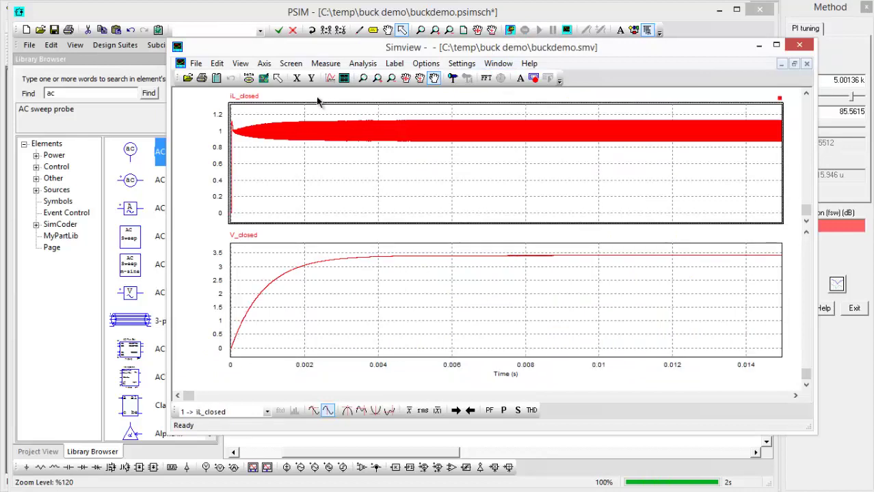
pyautogui.click(330, 78)
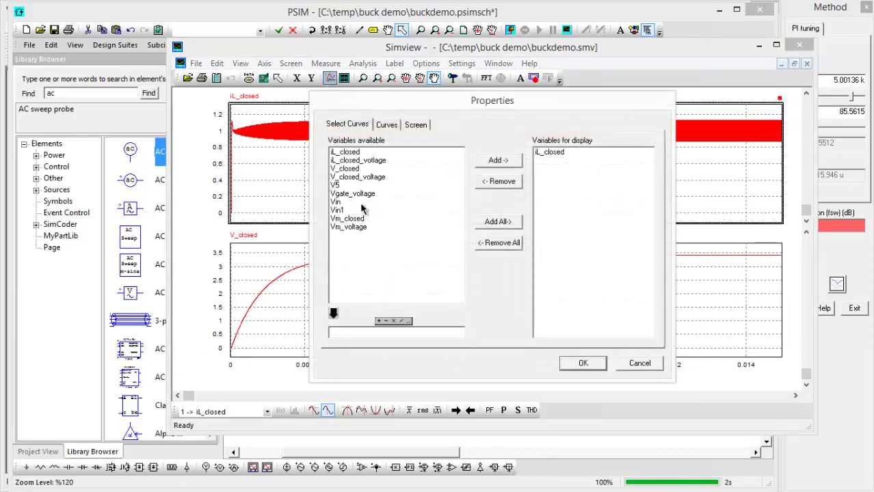
pyautogui.doubleClick(367, 161)
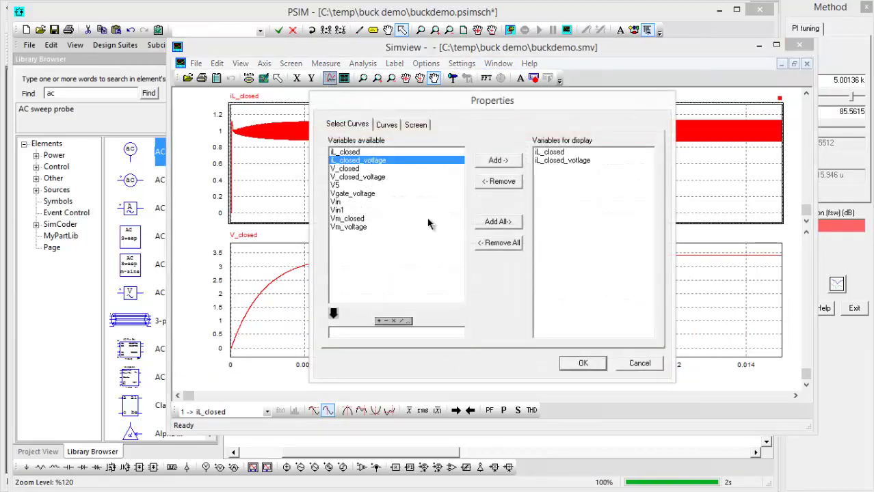
pyautogui.click(582, 363)
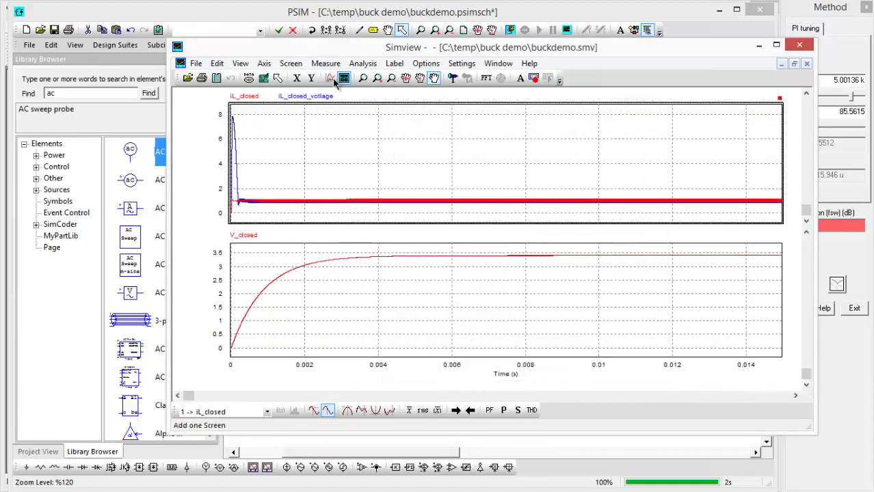
# Overlay V_closed_voltage on the lower V_closed plot.
pyautogui.click(338, 296)
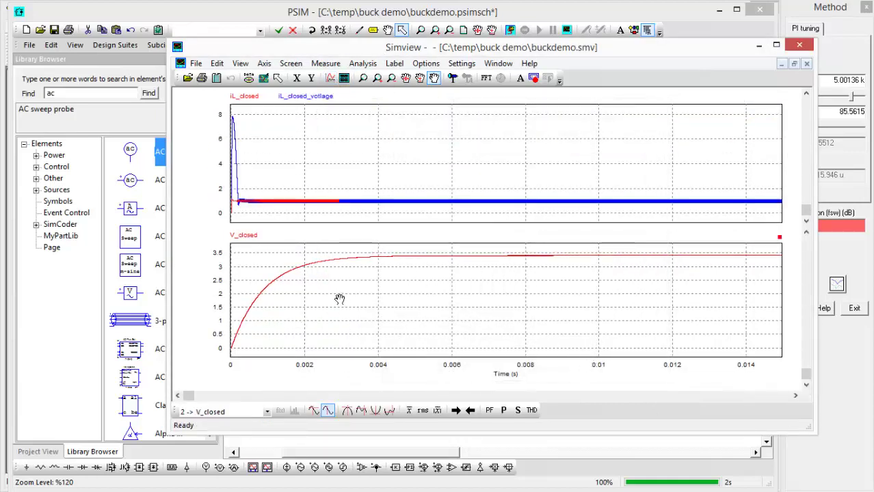
pyautogui.click(330, 78)
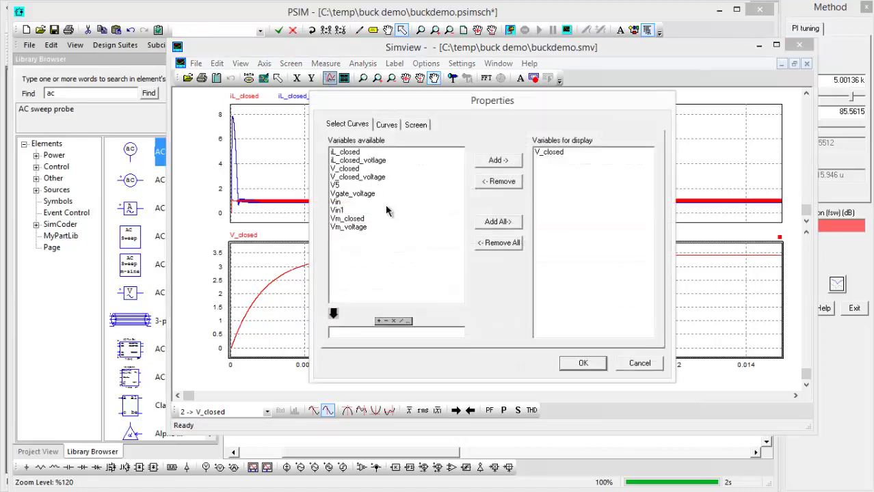
pyautogui.doubleClick(362, 177)
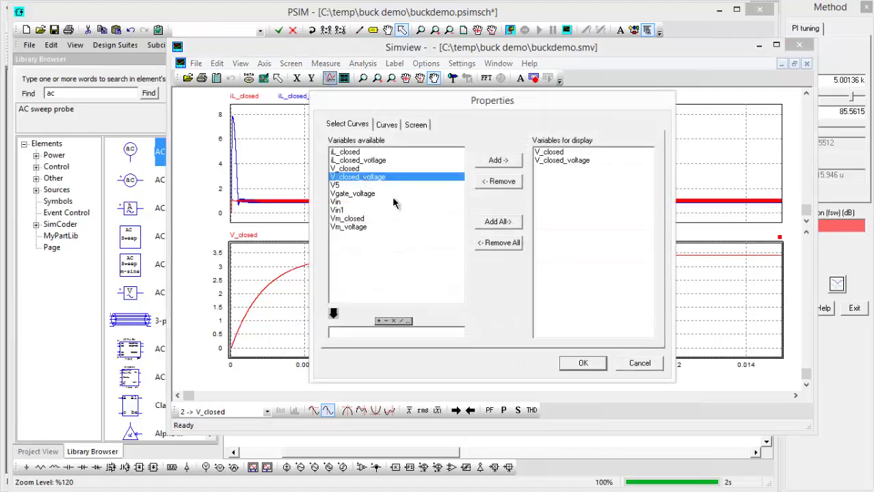
pyautogui.click(584, 363)
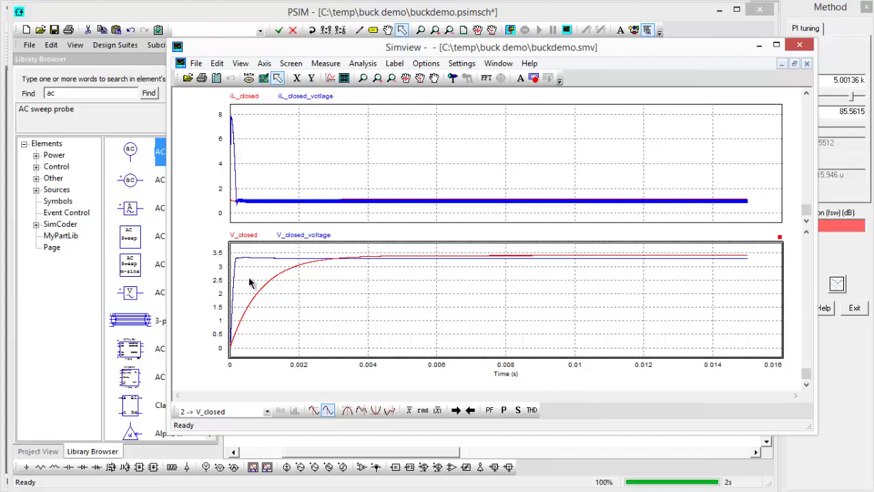
# Zoom both Simview plots to 0–4 ms to compare settling, then return to the PSIM schematic.
pyautogui.click(363, 79)
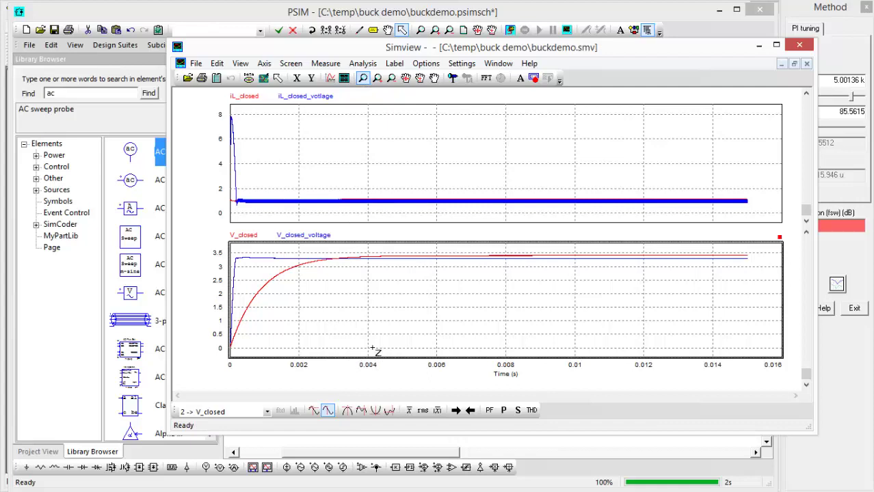
pyautogui.moveTo(221, 273); pyautogui.dragTo(378, 284)
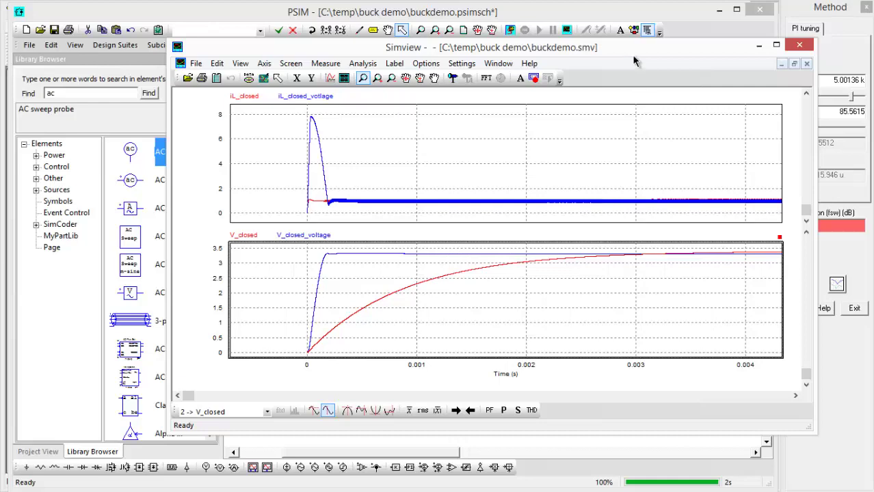
pyautogui.moveTo(636, 56); pyautogui.dragTo(72, 102)
pyautogui.click(344, 185)
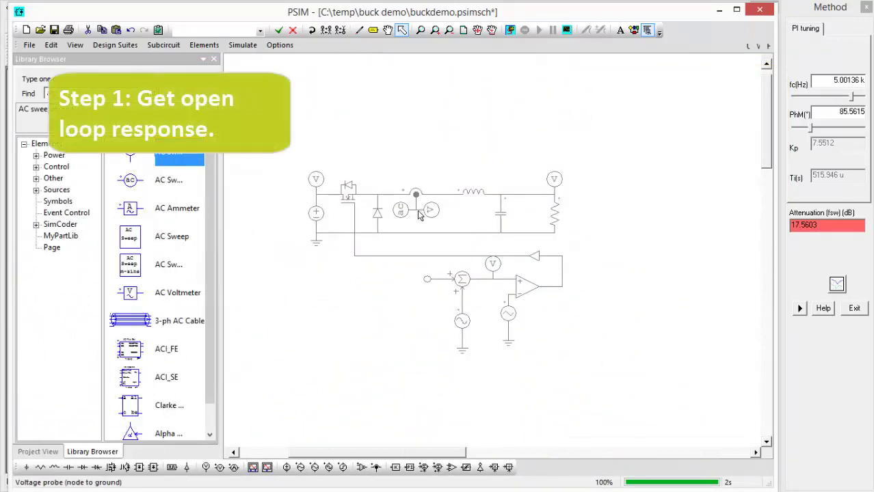
# Pan down past the AC sweep setup to the buck circuits with inner PI 23.78u/832.8m and outer PI 515.94u/7.55.
pyautogui.scroll(-5, 407, 315)
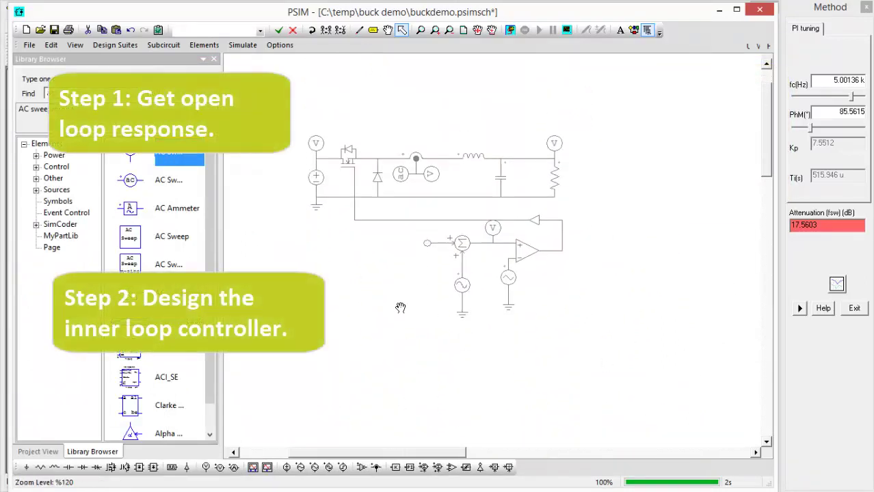
pyautogui.moveTo(363, 228); pyautogui.dragTo(370, 155)
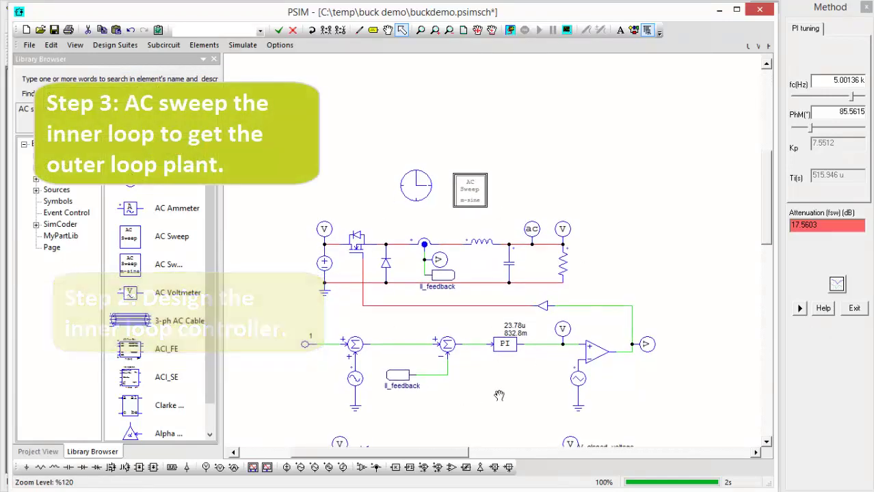
pyautogui.scroll(-5, 540, 361)
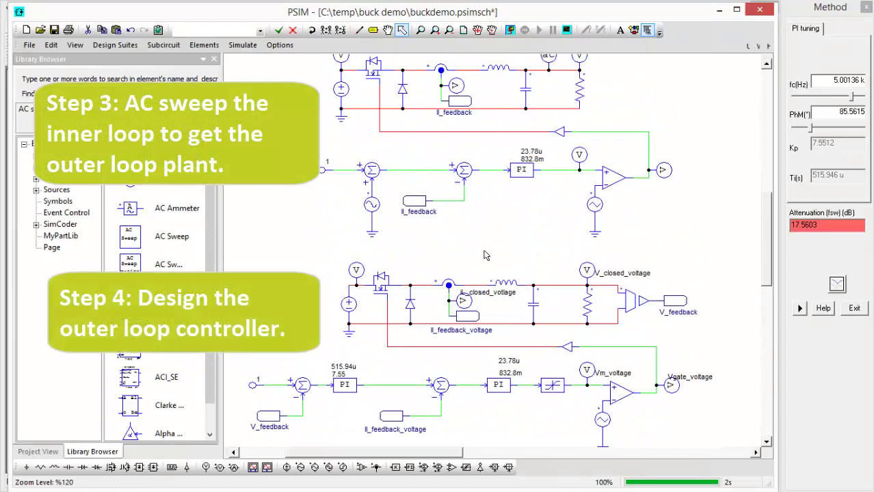
pyautogui.scroll(-3, 493, 205)
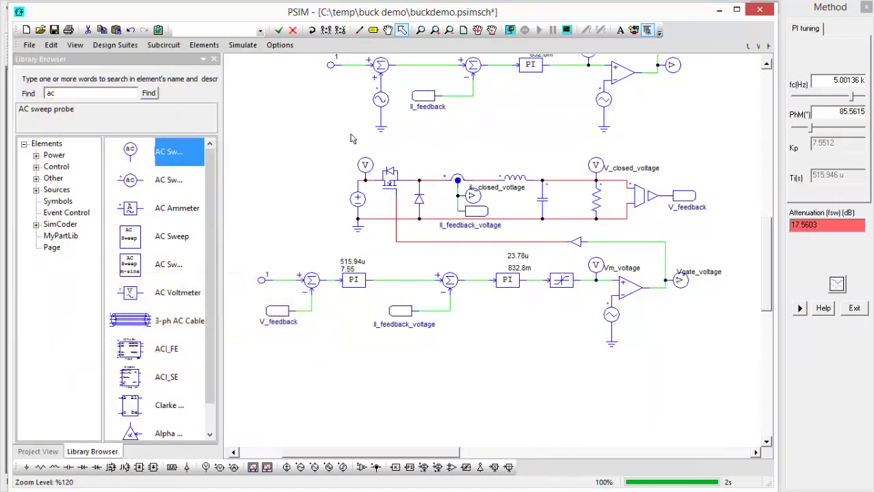
pyautogui.scroll(2, 347, 139)
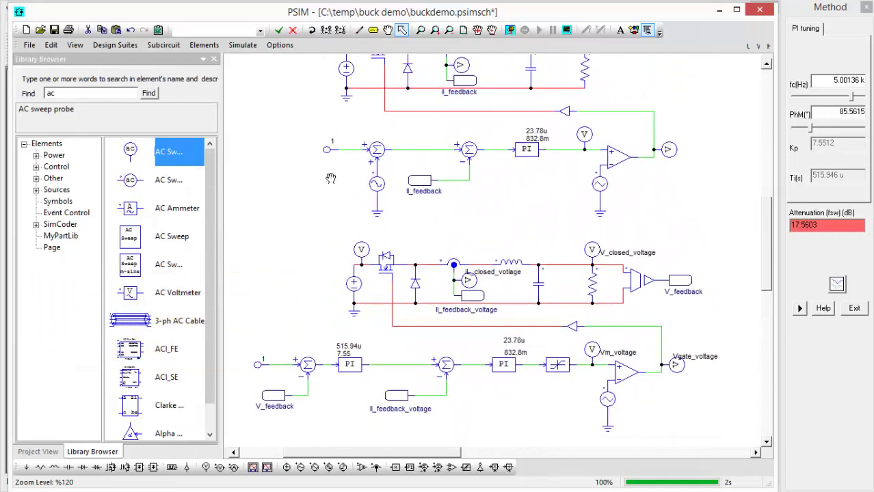
pyautogui.moveTo(330, 179); pyautogui.dragTo(337, 172)
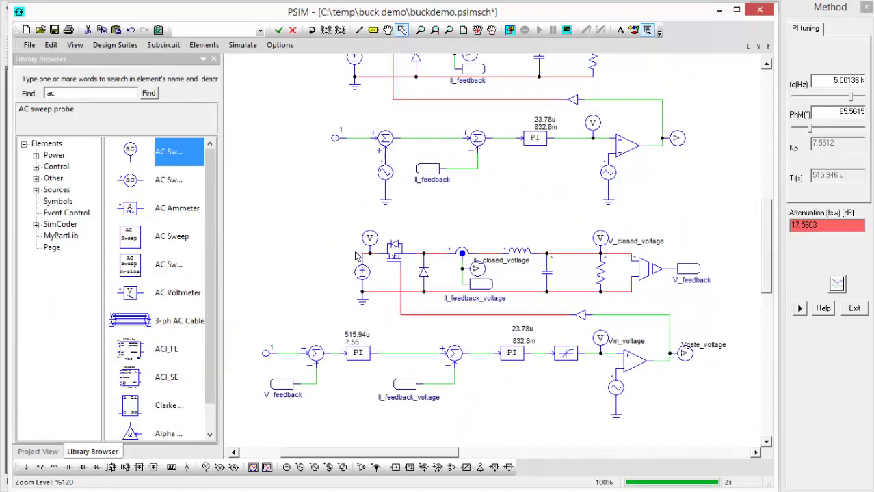